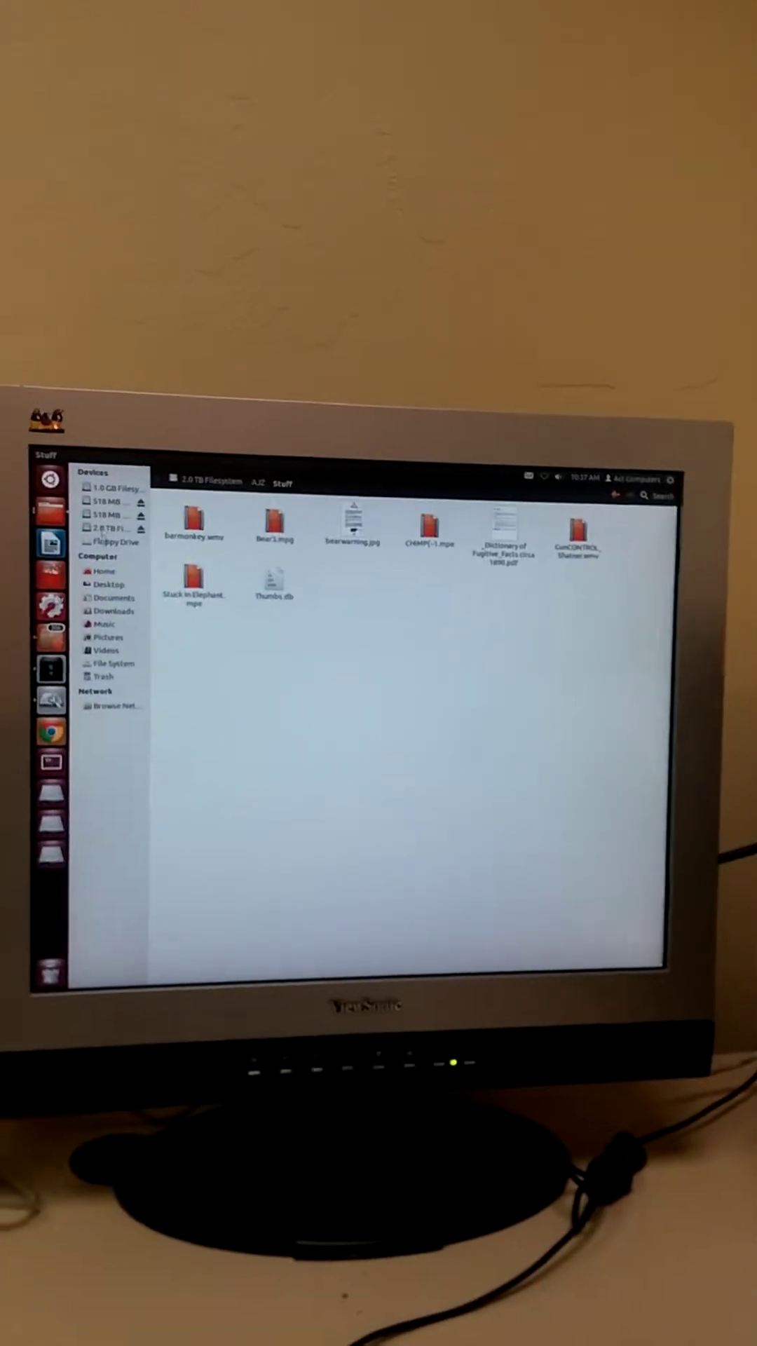
{"action": "left_click", "coordinate": [107, 529]}
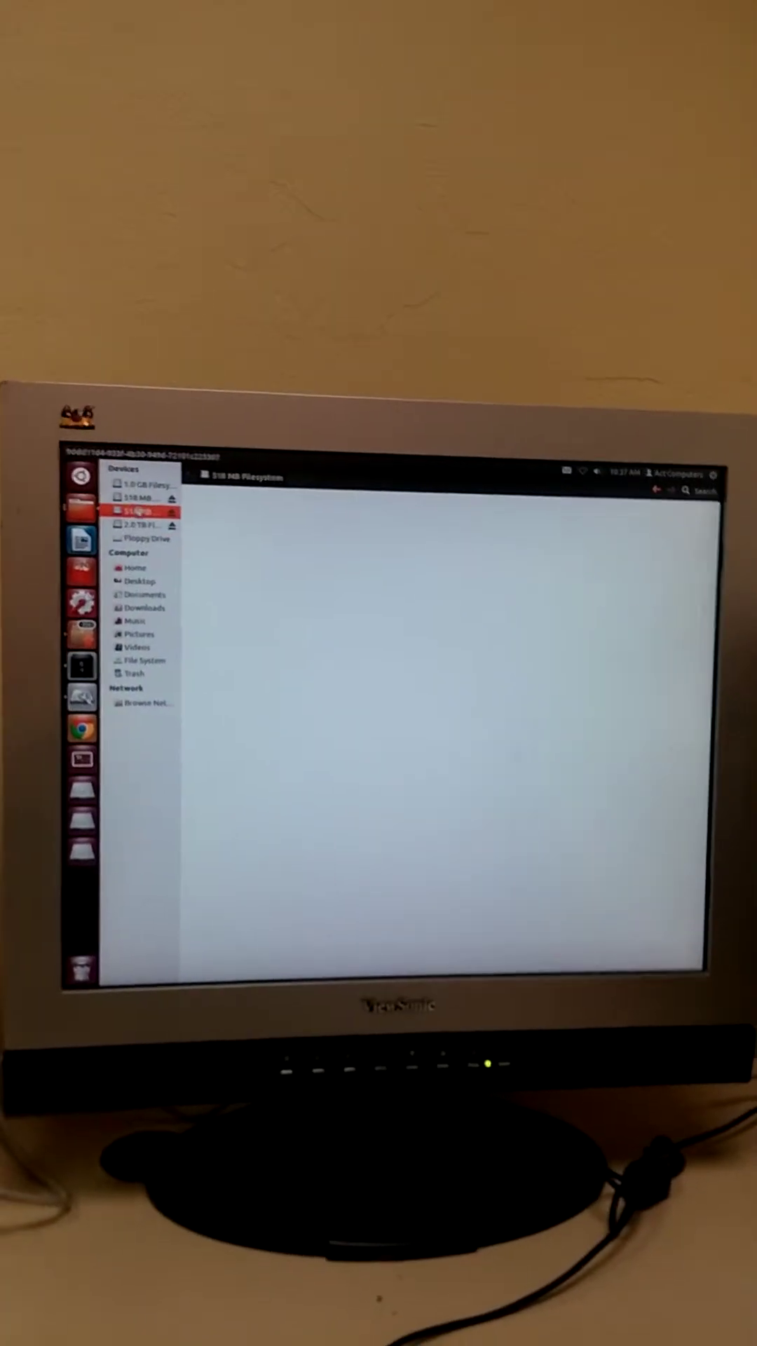